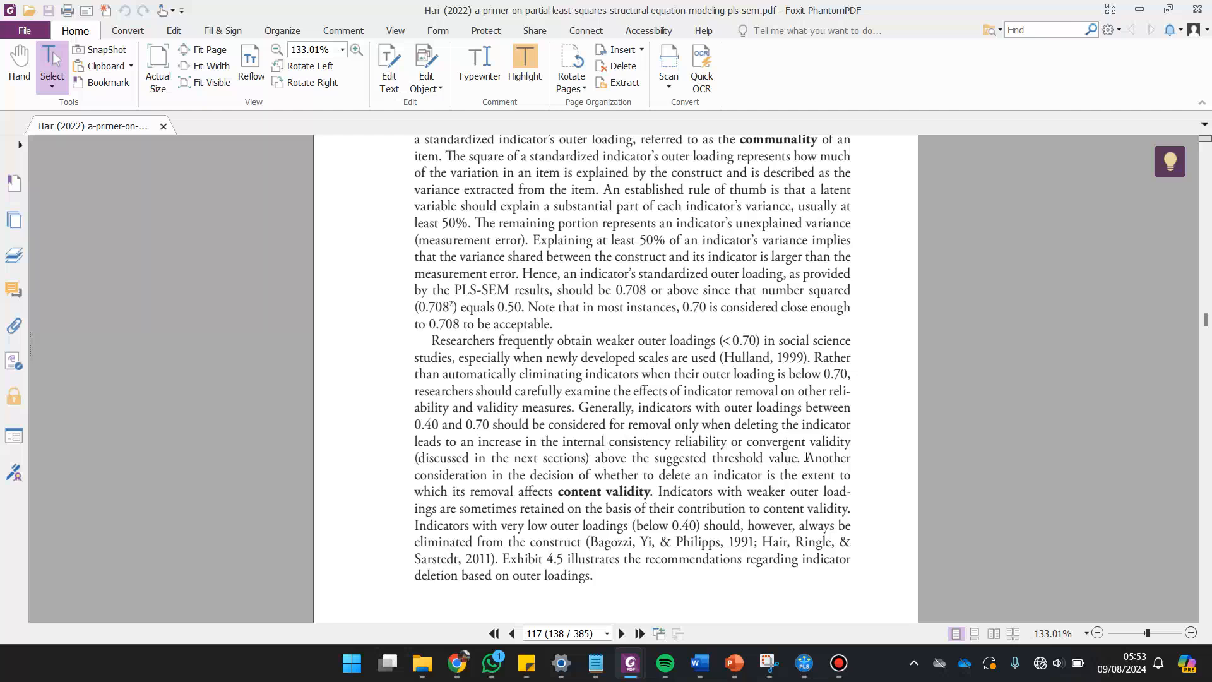
Select the sentence about how indicator removal affects content validity on page 117 of the PDF and switch to SmartPLS.
drag(808, 456, 663, 480)
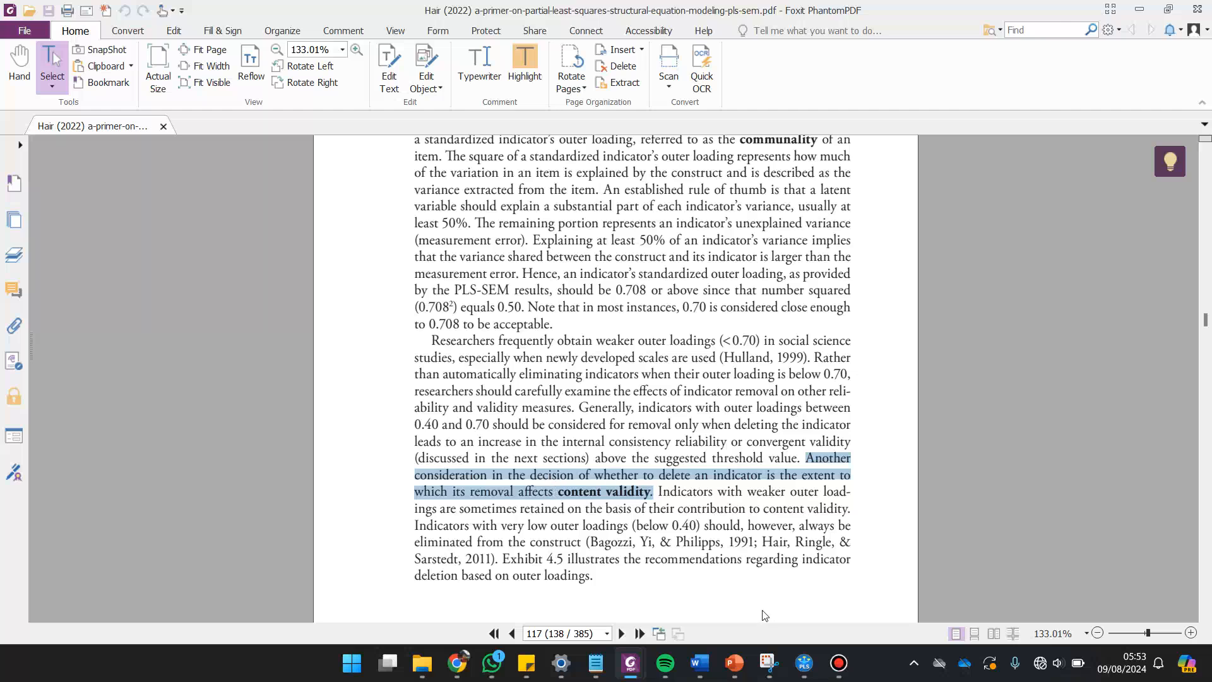
mouse_move(835, 663)
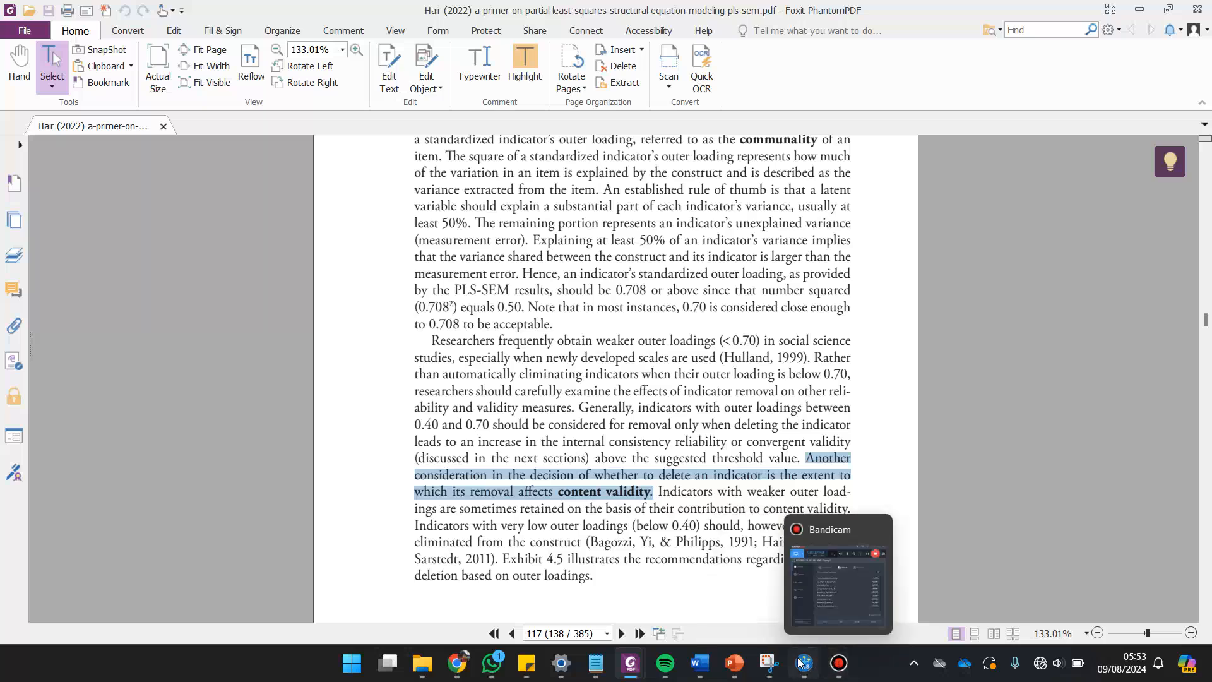
click(801, 668)
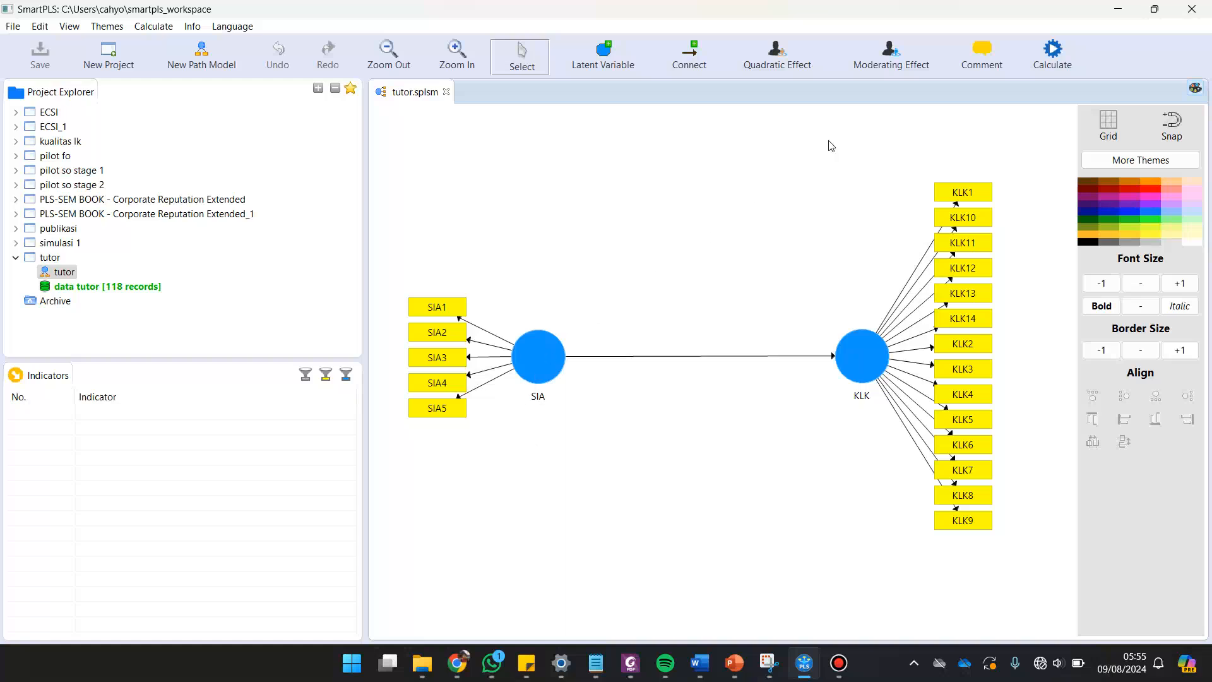
Calculate the tutor path model with the PLS Algorithm using the preset settings.
click(1045, 60)
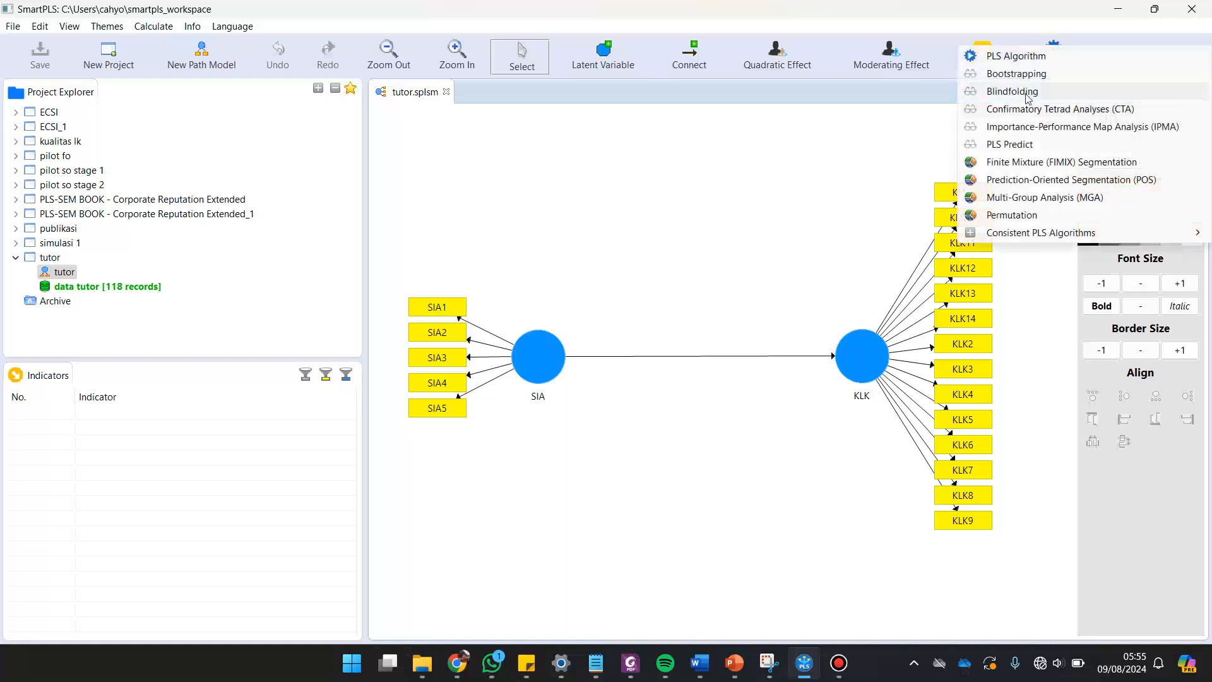
click(1028, 57)
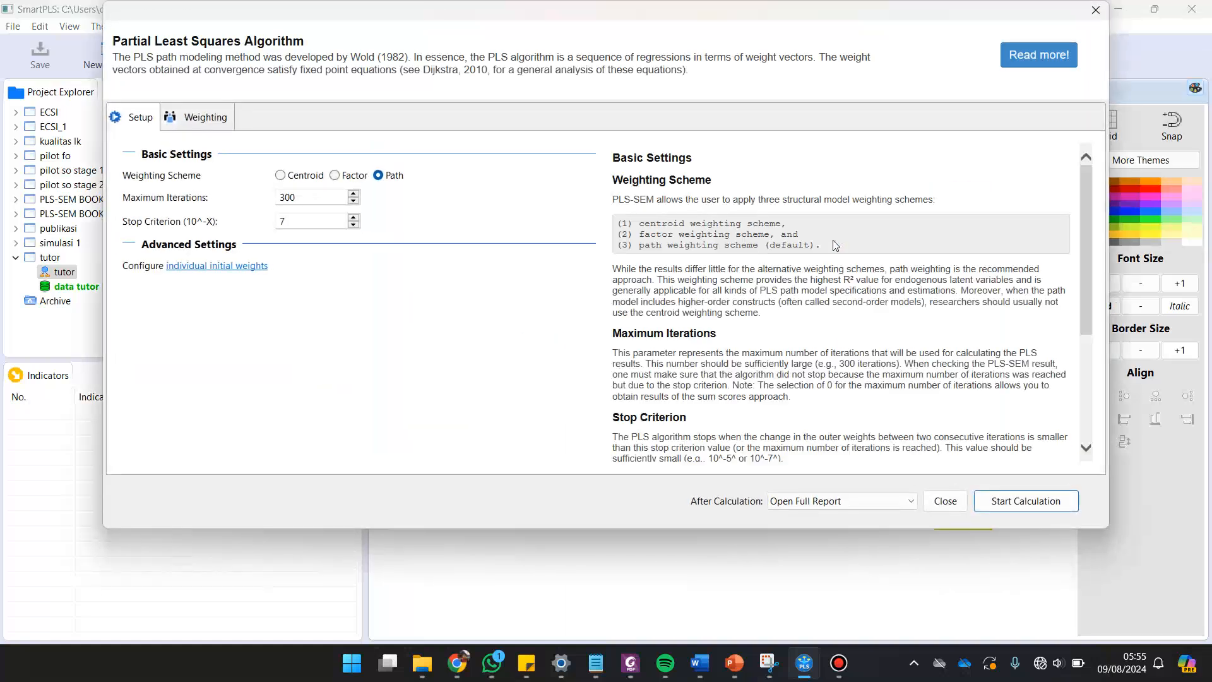
click(1042, 502)
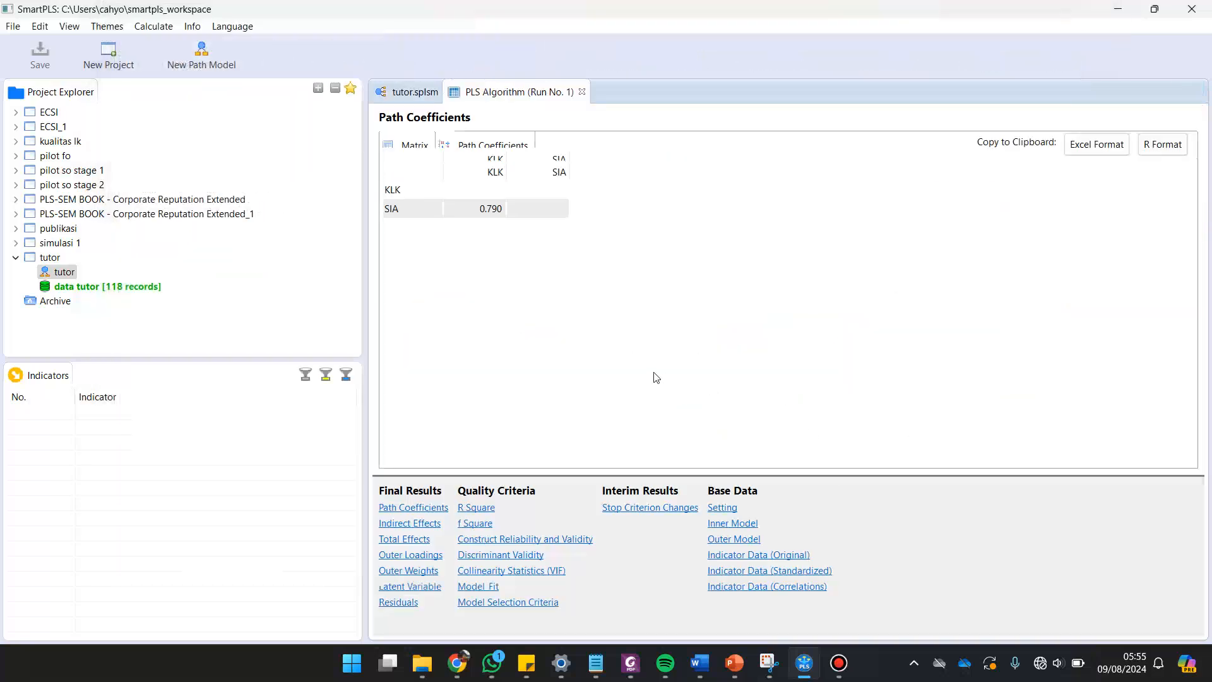
Examine the outer loadings of all KLK and SIA indicators in the report to identify weak indicators.
click(413, 555)
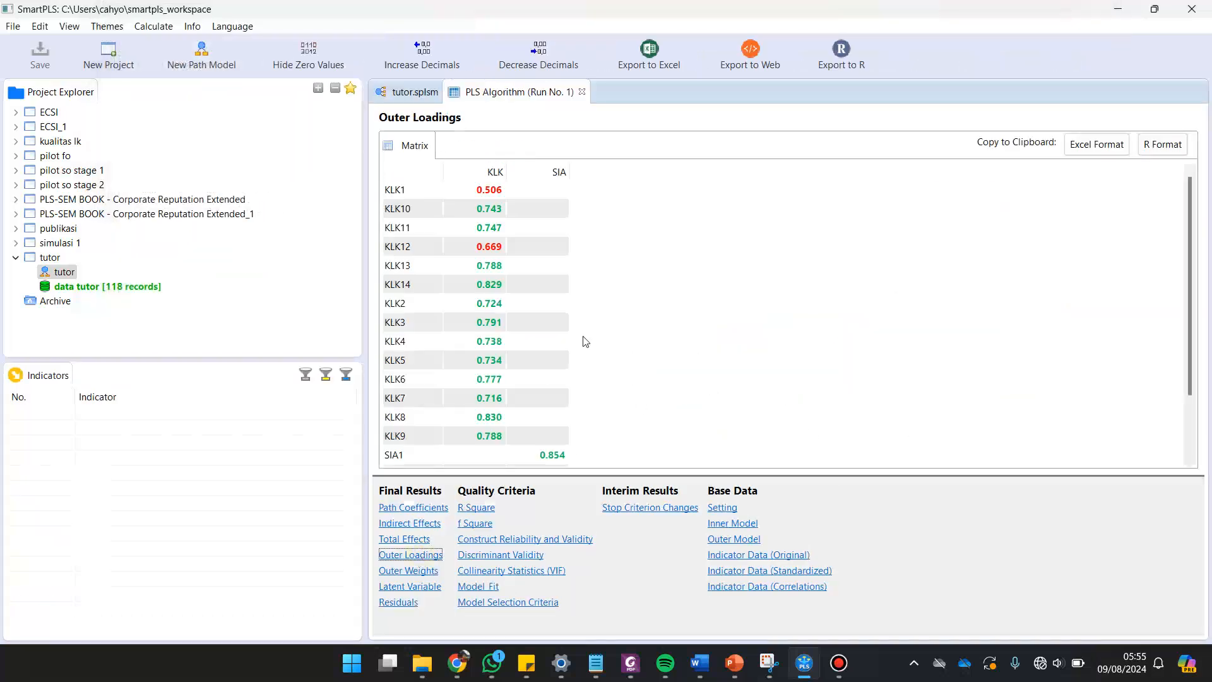
scroll(471, 316, down, 3)
scroll(479, 370, up, 3)
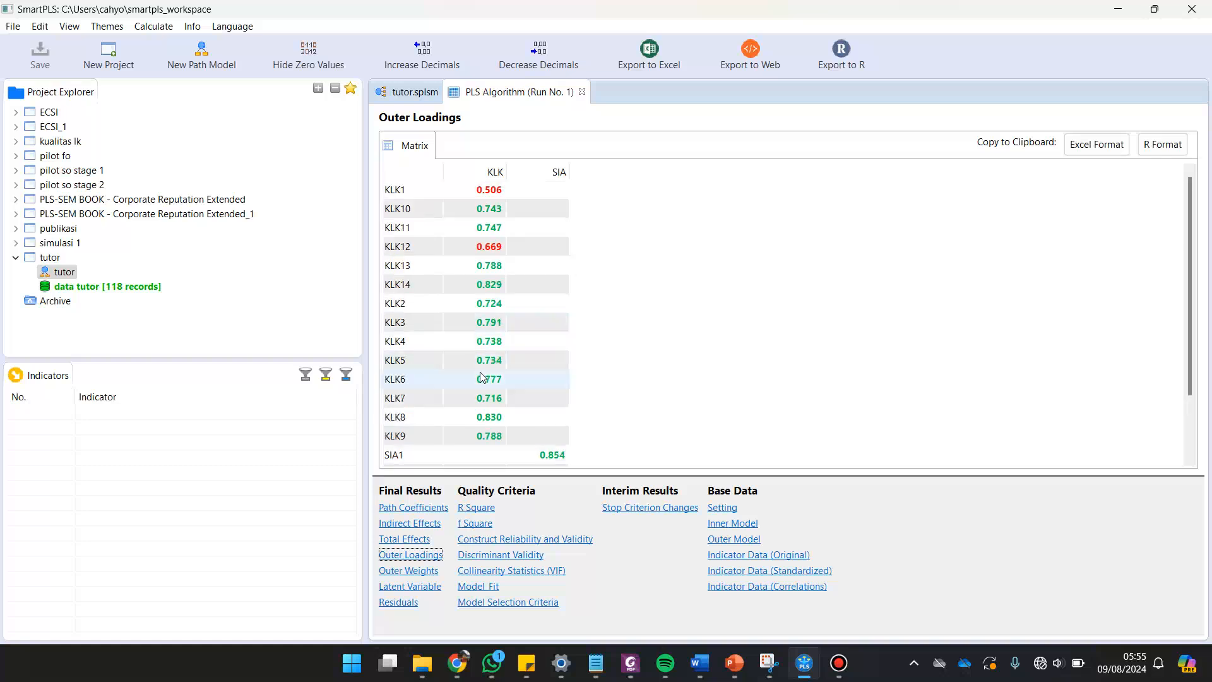
scroll(480, 370, down, 3)
scroll(476, 366, up, 3)
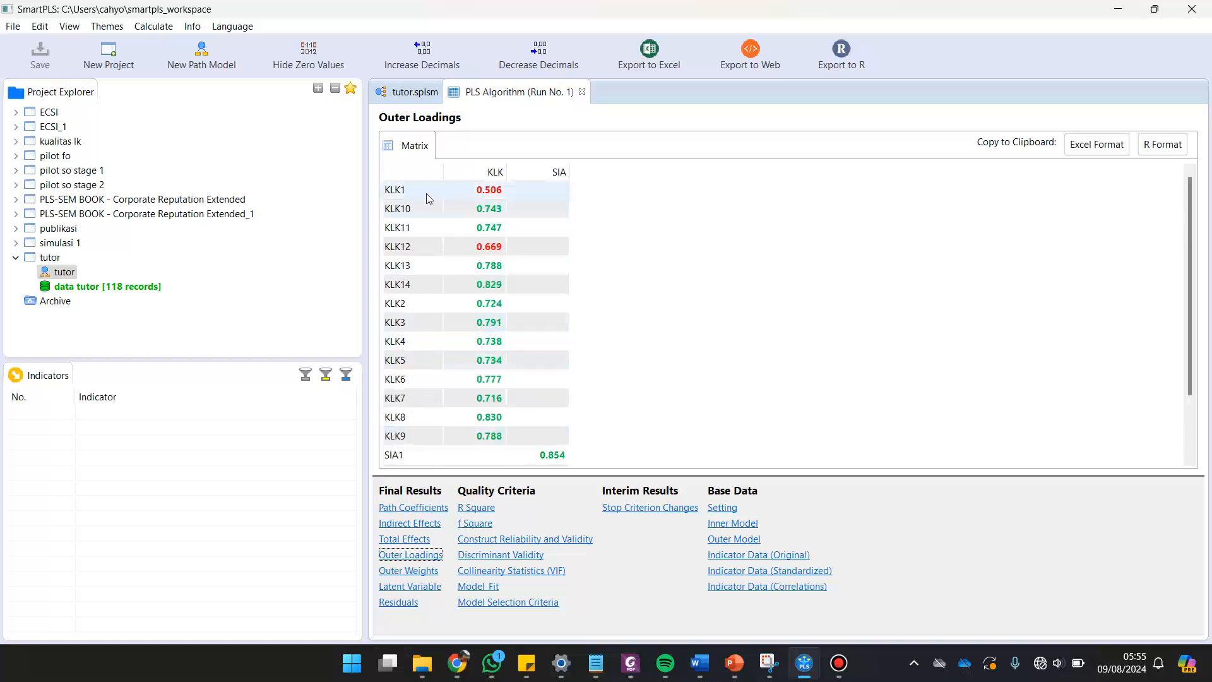
scroll(609, 389, down, 3)
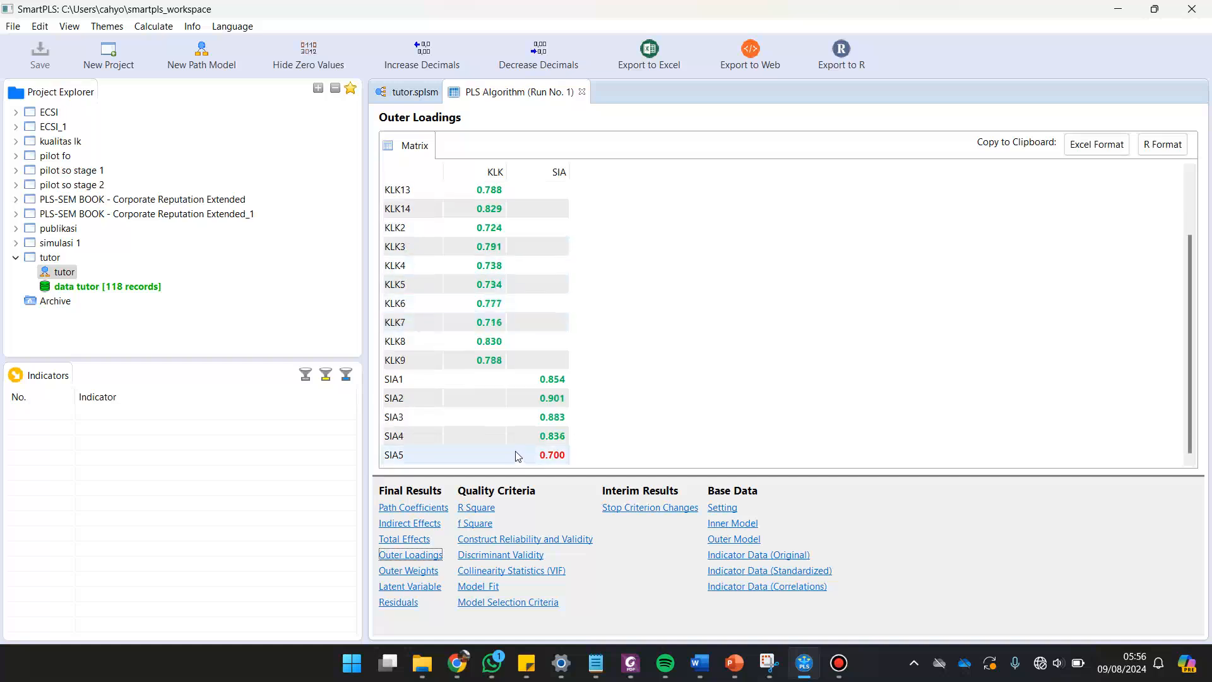
scroll(515, 445, up, 3)
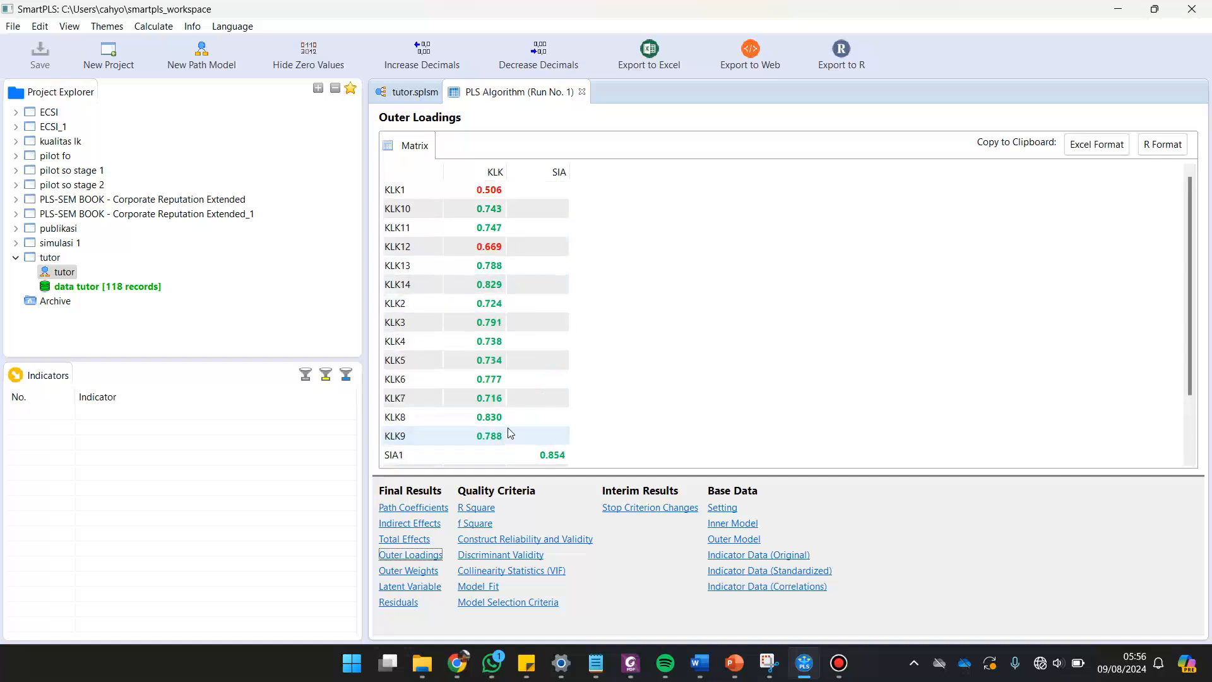
Delete the indicators KLK1, KLK12 and SIA5 from the tutor path model.
click(413, 93)
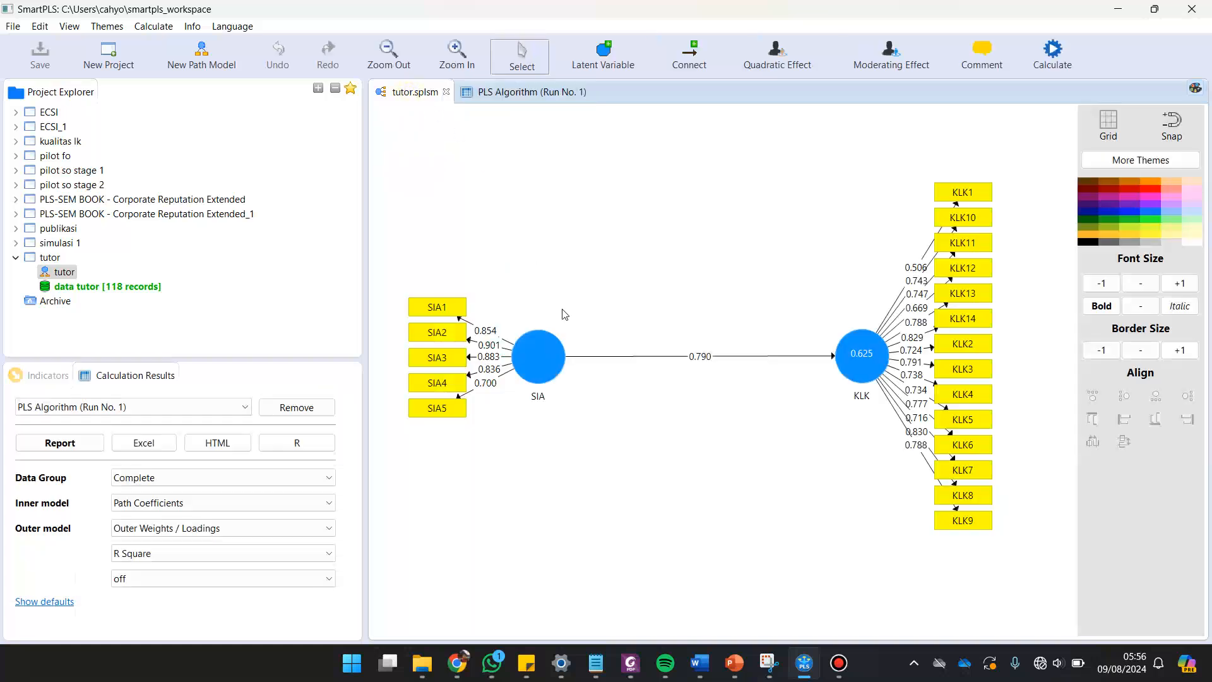
click(962, 193)
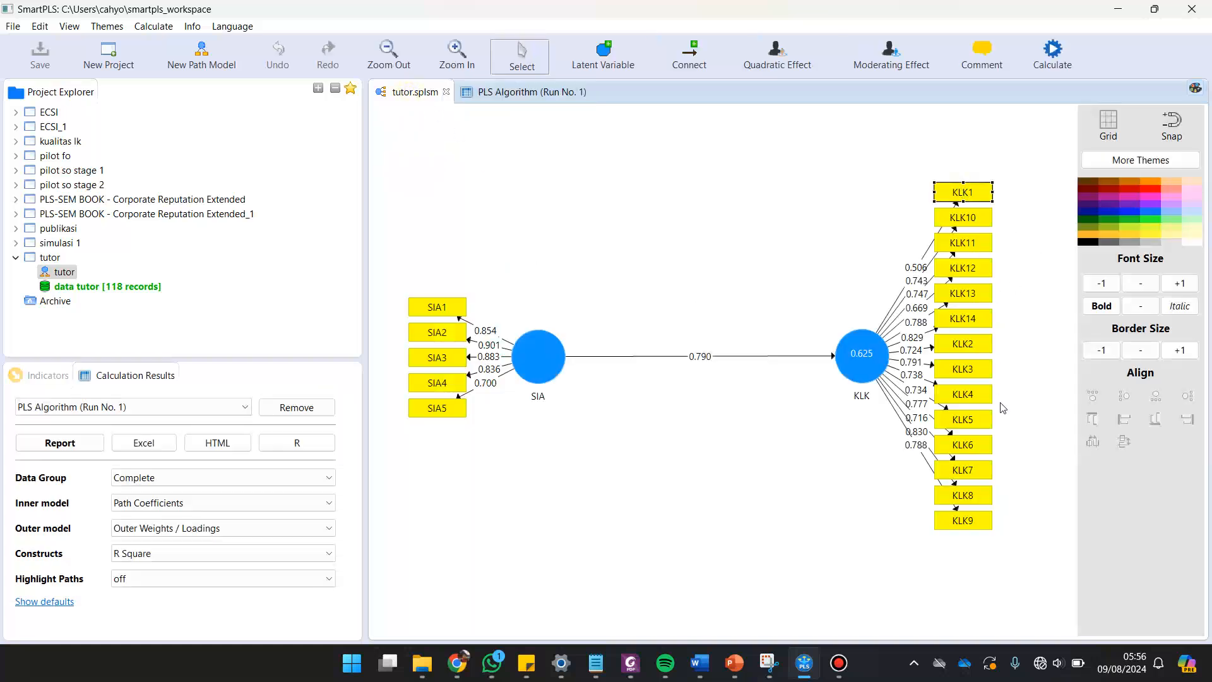
ctrl+click(970, 273)
ctrl+click(440, 412)
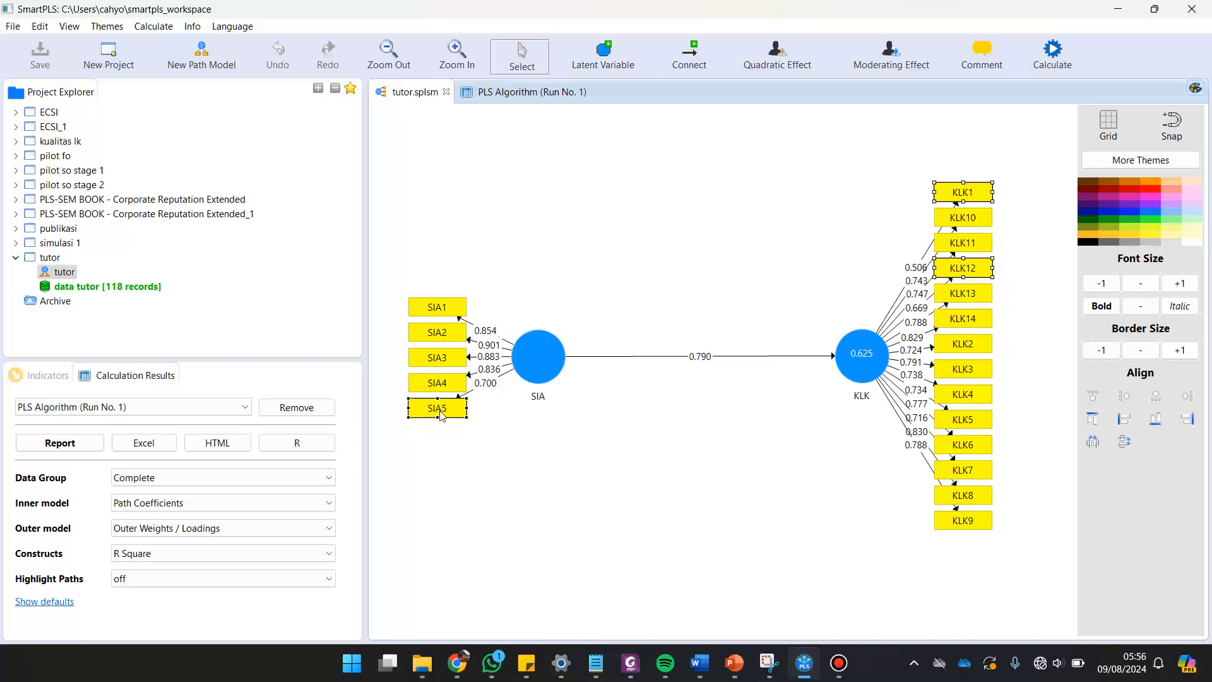
right_click(954, 193)
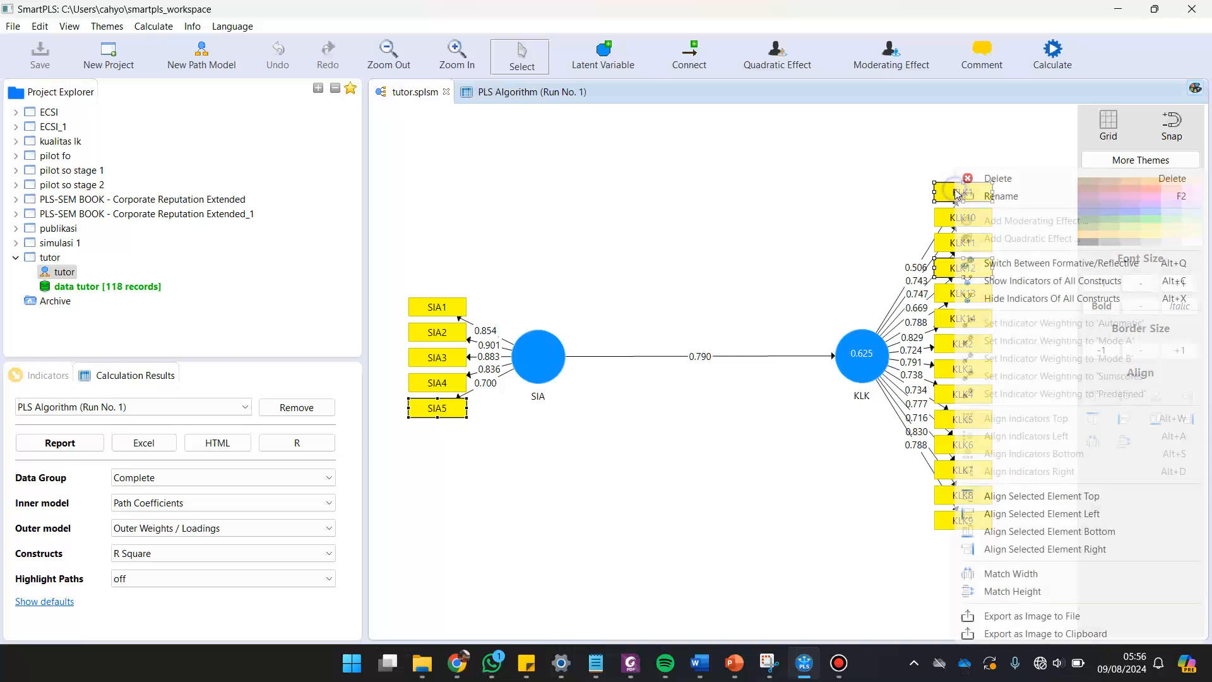
click(998, 179)
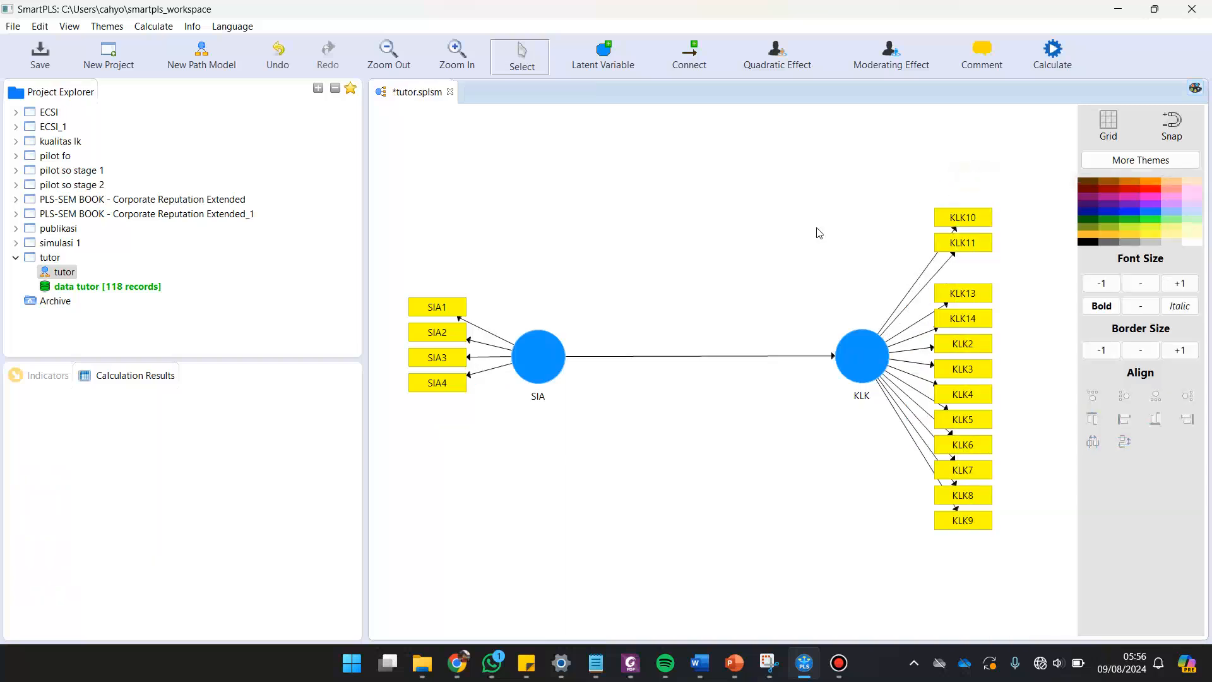
Rerun the PLS Algorithm on the reduced tutor model with the preset settings.
click(1054, 55)
click(1018, 62)
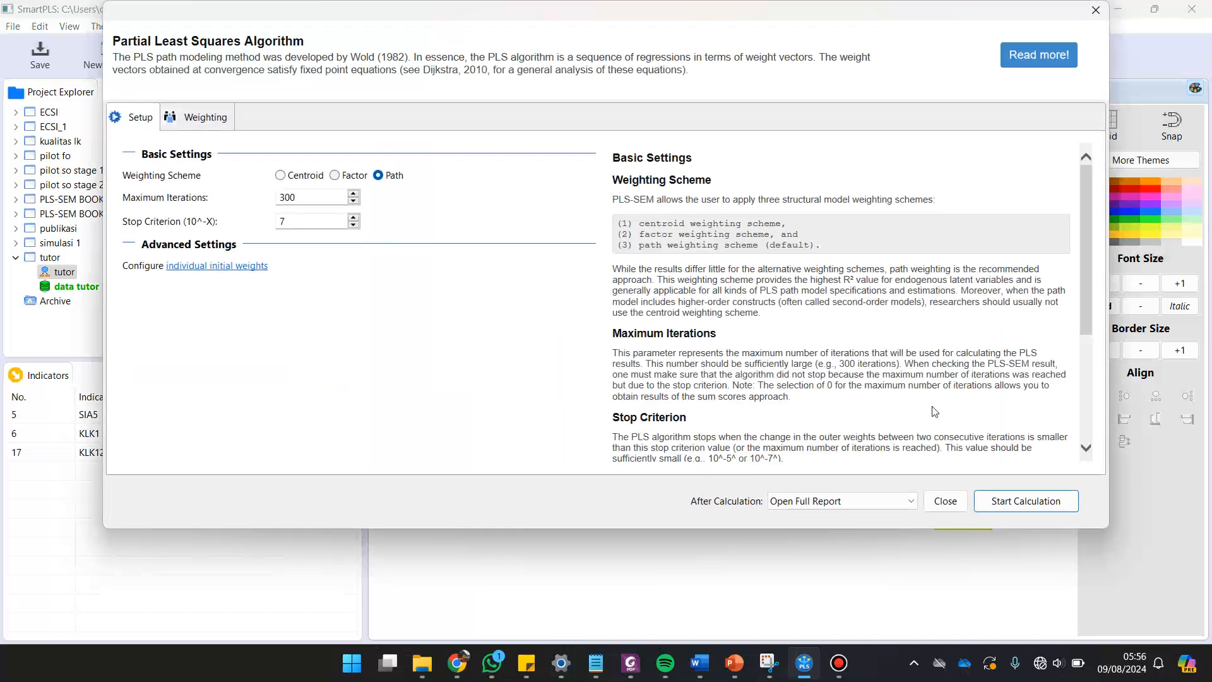
click(1001, 496)
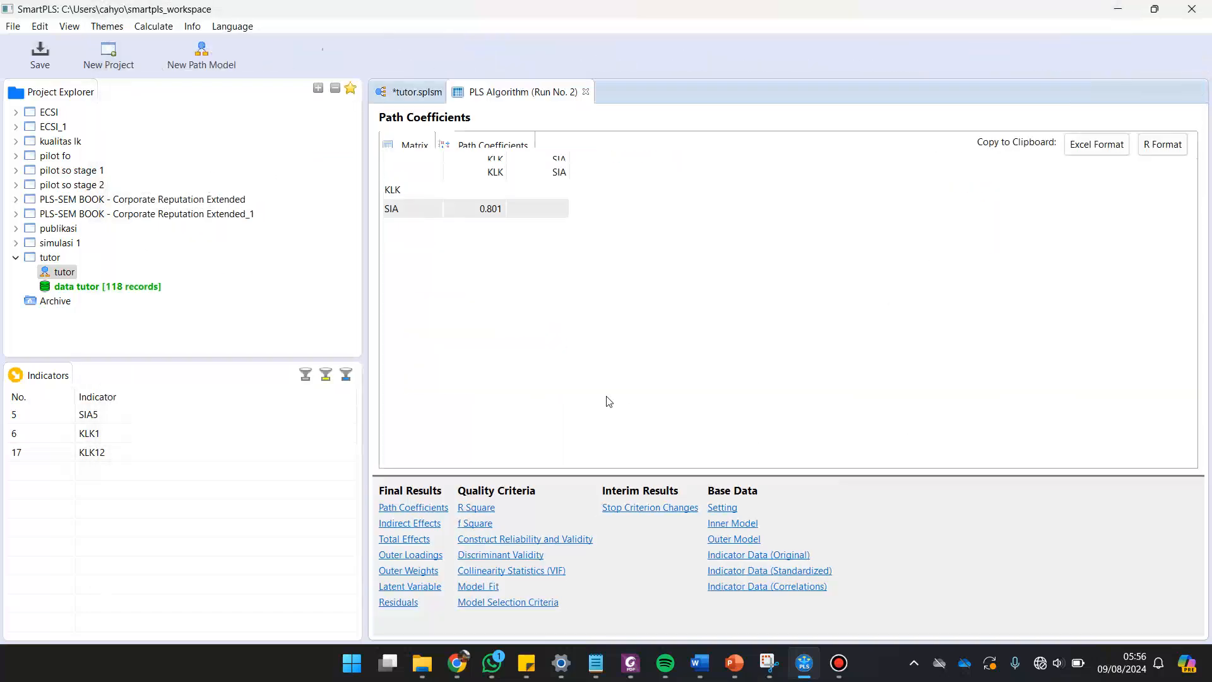
Review the outer loadings and the Construct Reliability and Validity results for the remaining KLK and SIA indicators.
click(416, 556)
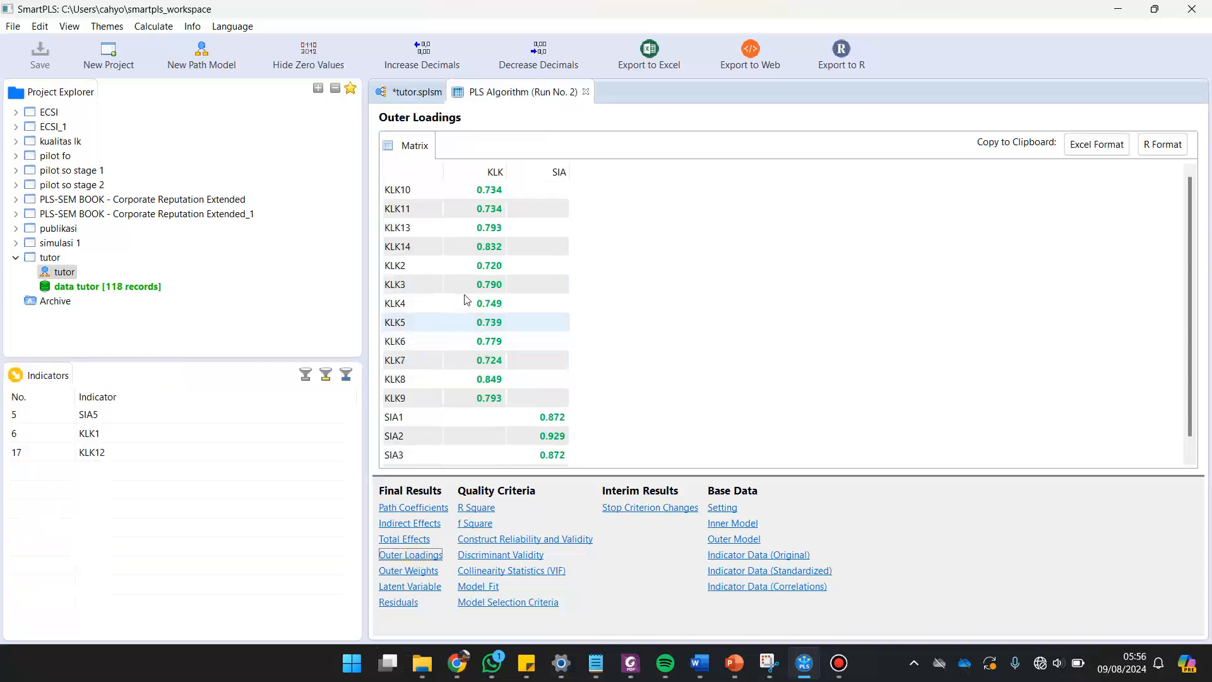
scroll(473, 278, down, 1)
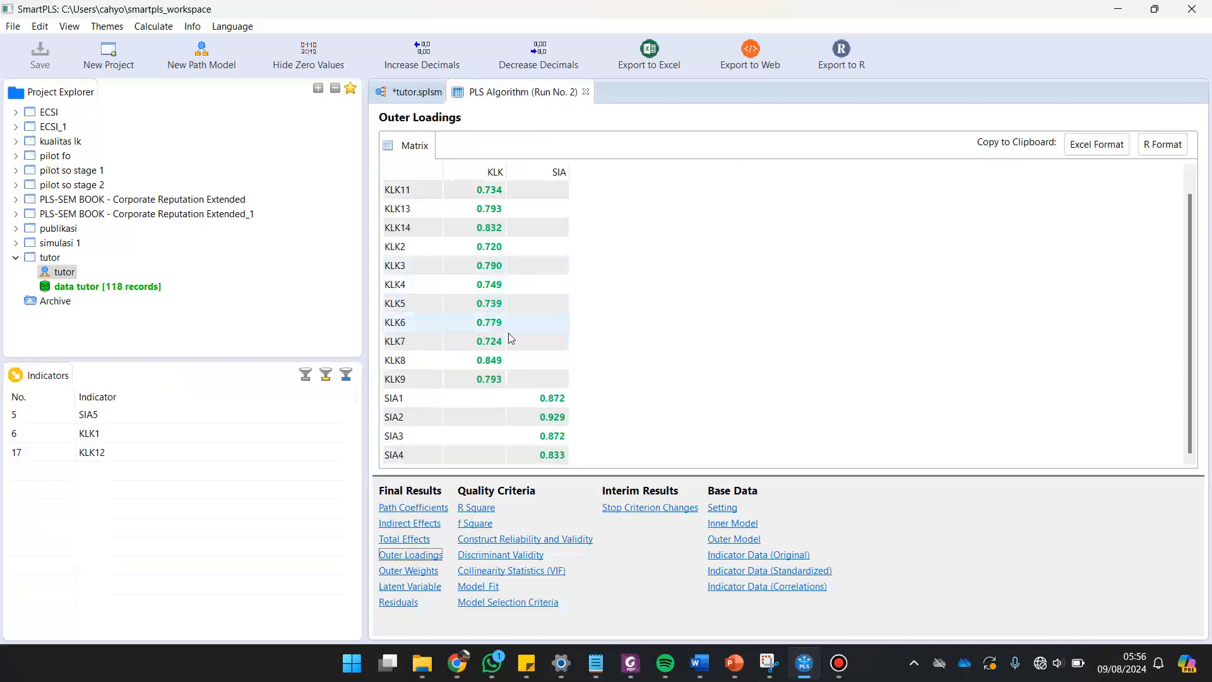
click(513, 540)
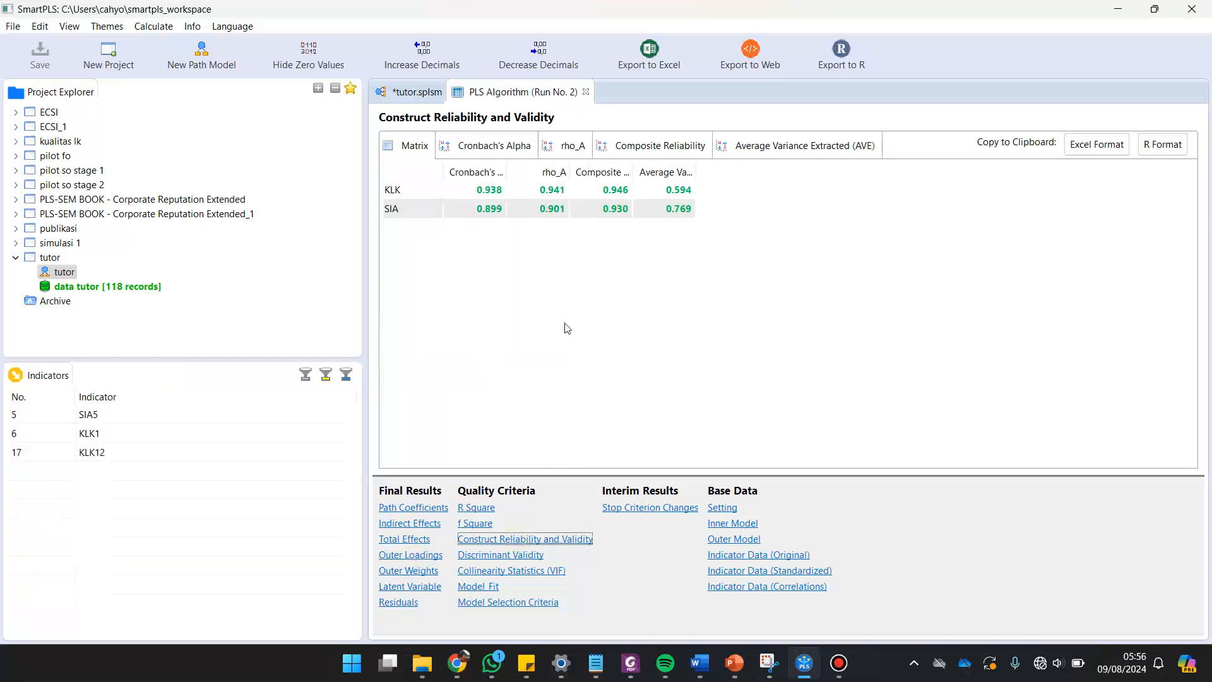
click(412, 553)
scroll(566, 360, down, 1)
scroll(540, 354, up, 1)
scroll(540, 353, down, 1)
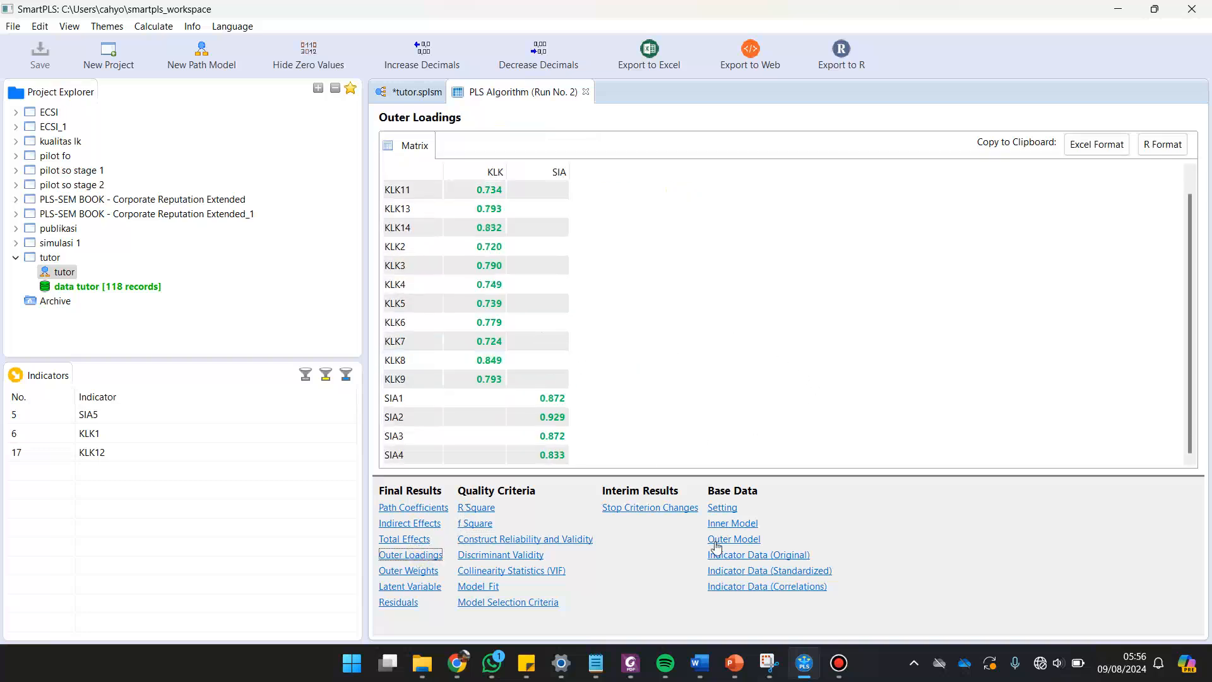
Revisit the content validity passage in the Foxit PDF and show the first slide of smart pls.pptx in PowerPoint.
mouse_move(630, 667)
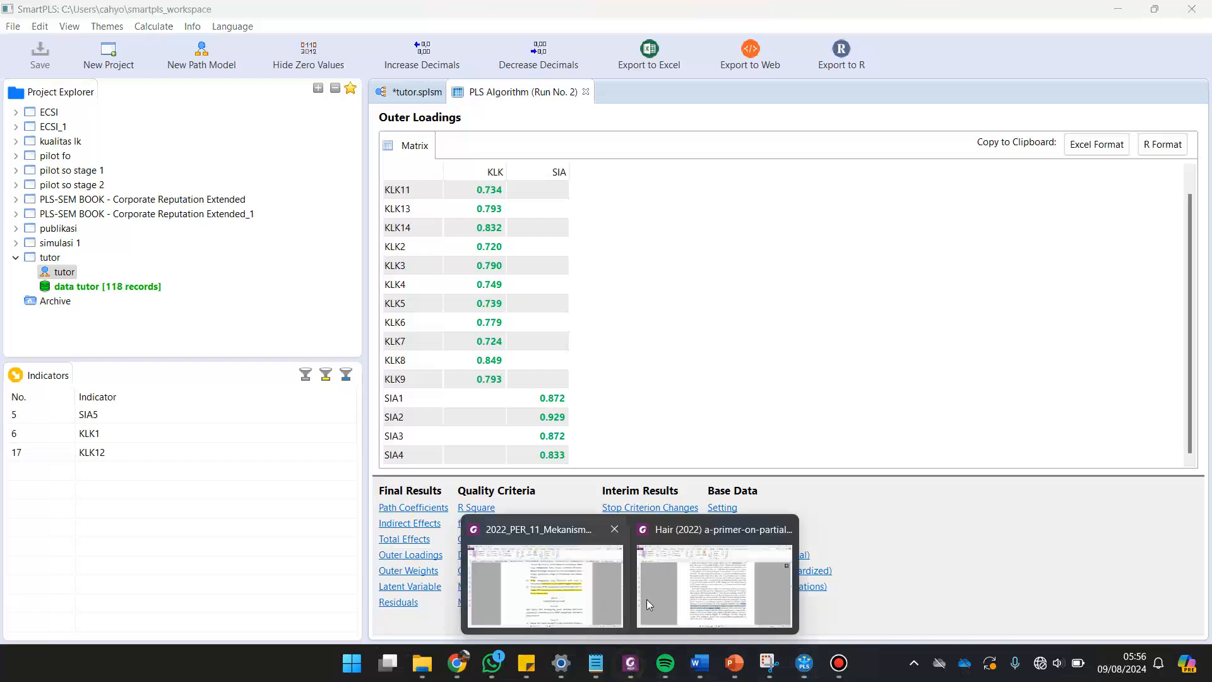
click(672, 608)
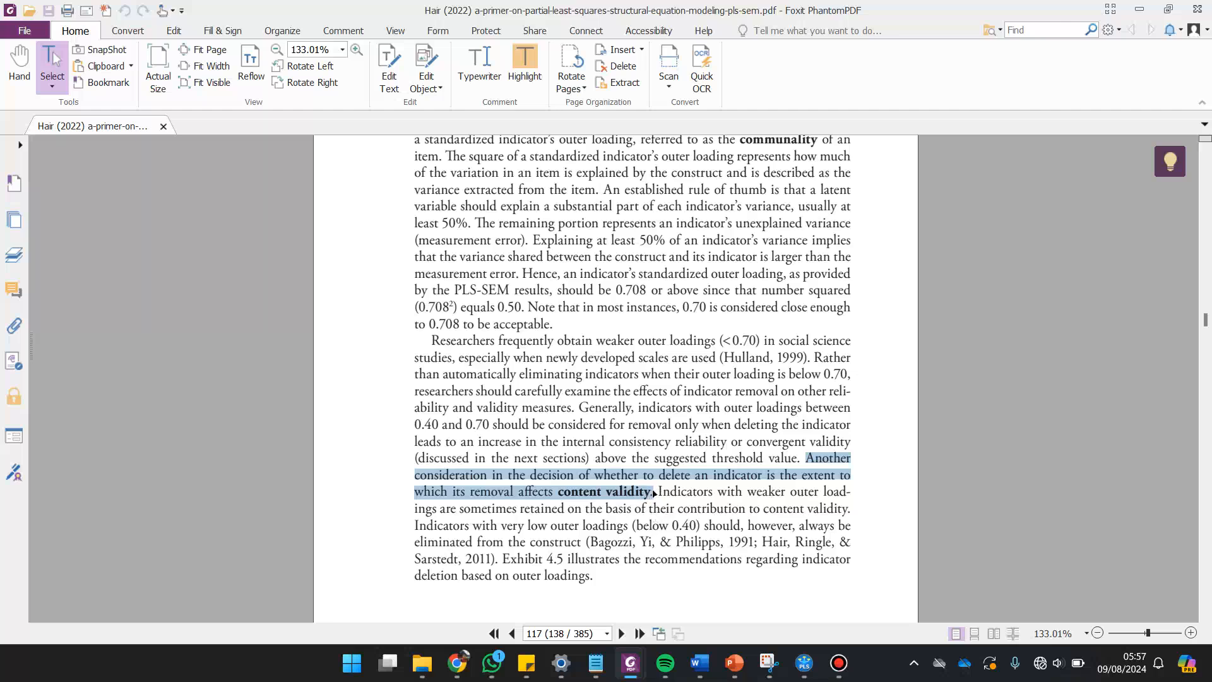
click(734, 662)
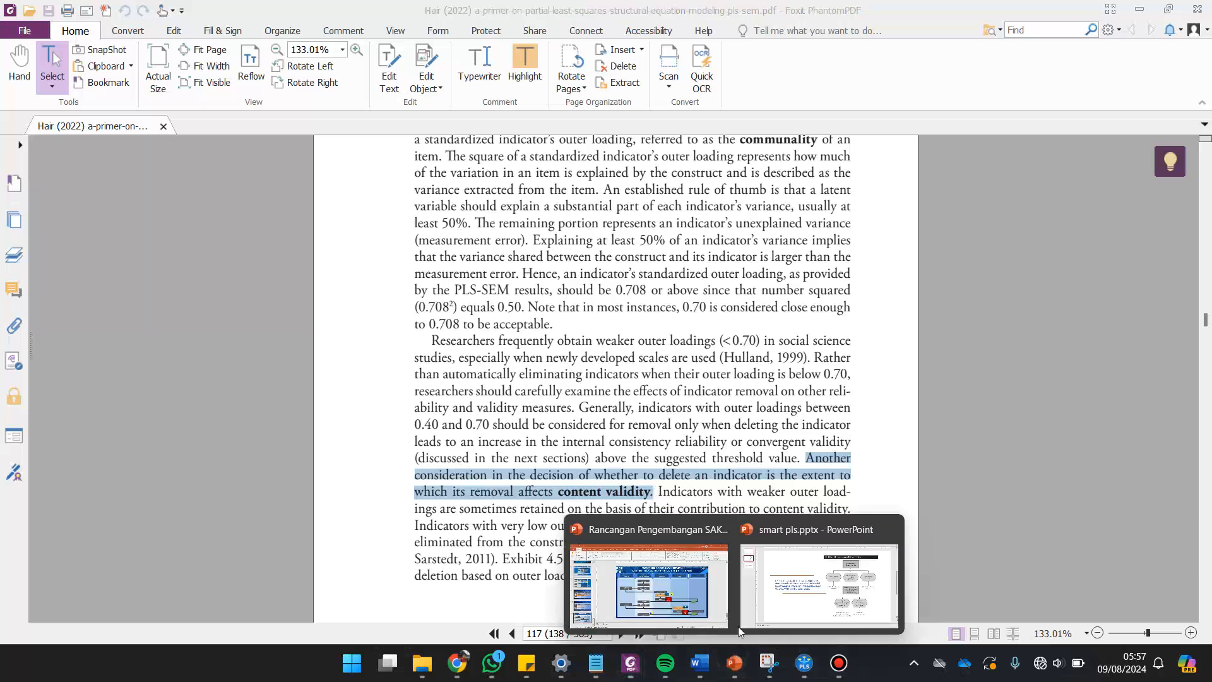
click(819, 584)
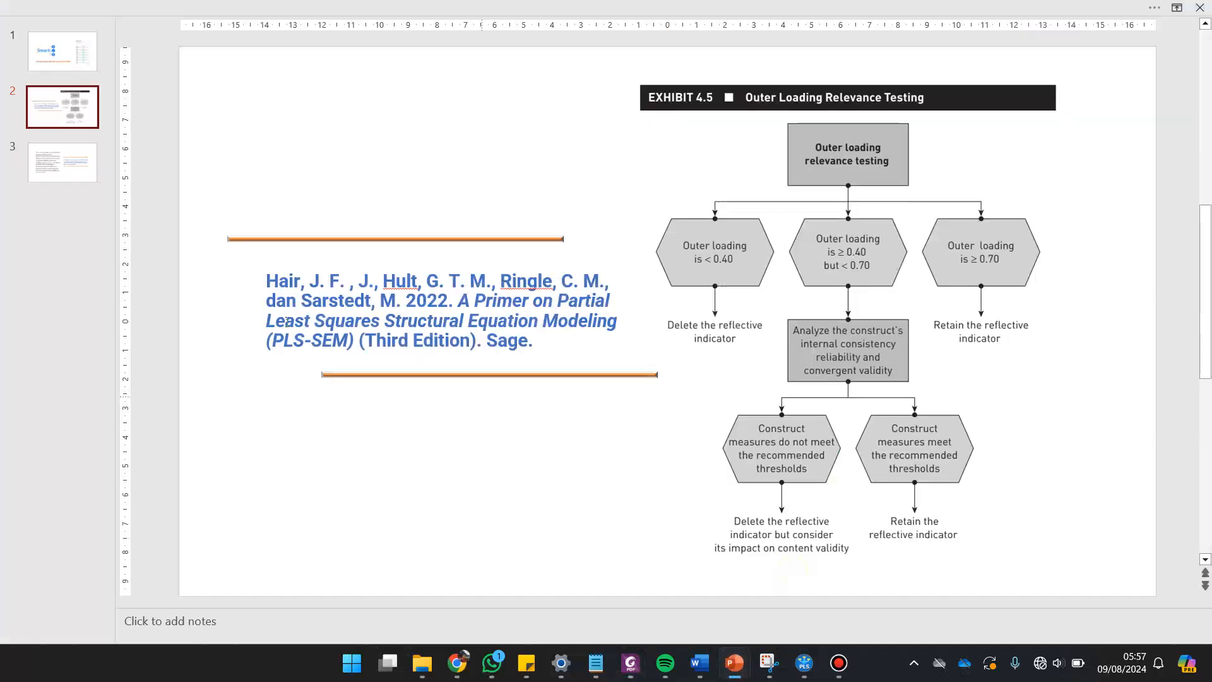
click(58, 67)
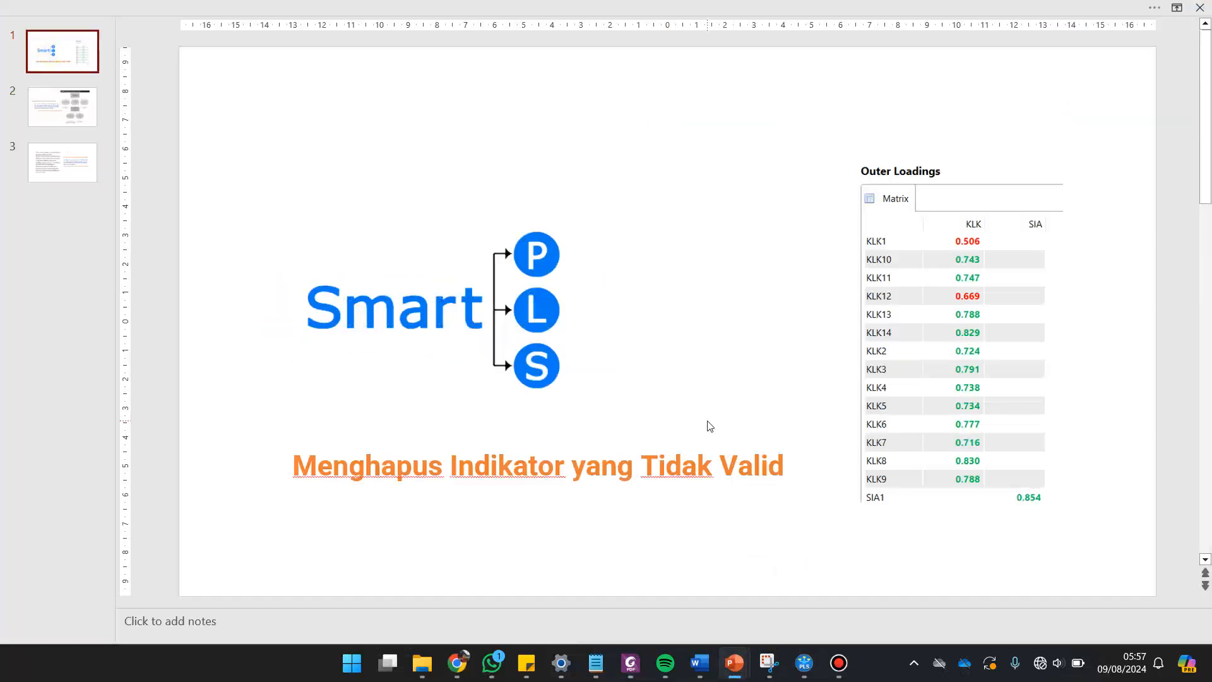